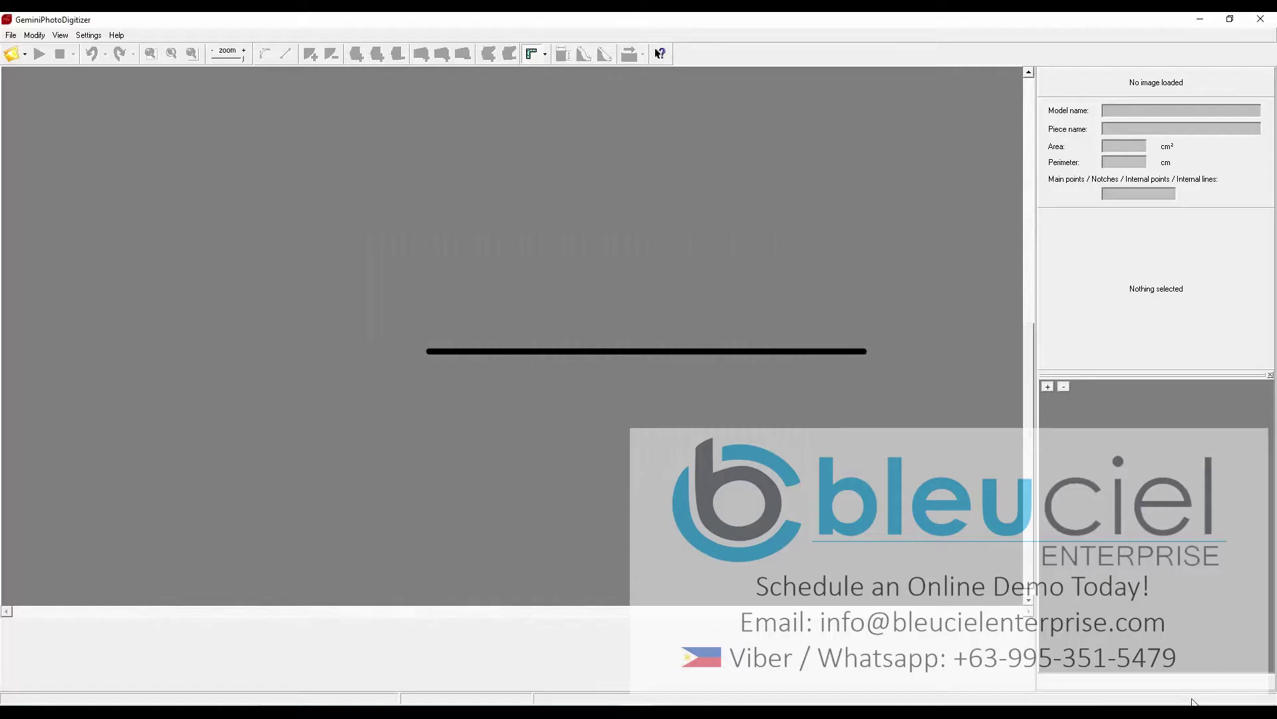
Step: Choose Pattern 1.jpg as the pattern photo and preview it enlarged
{"action": "left_click", "coordinate": [11, 34]}
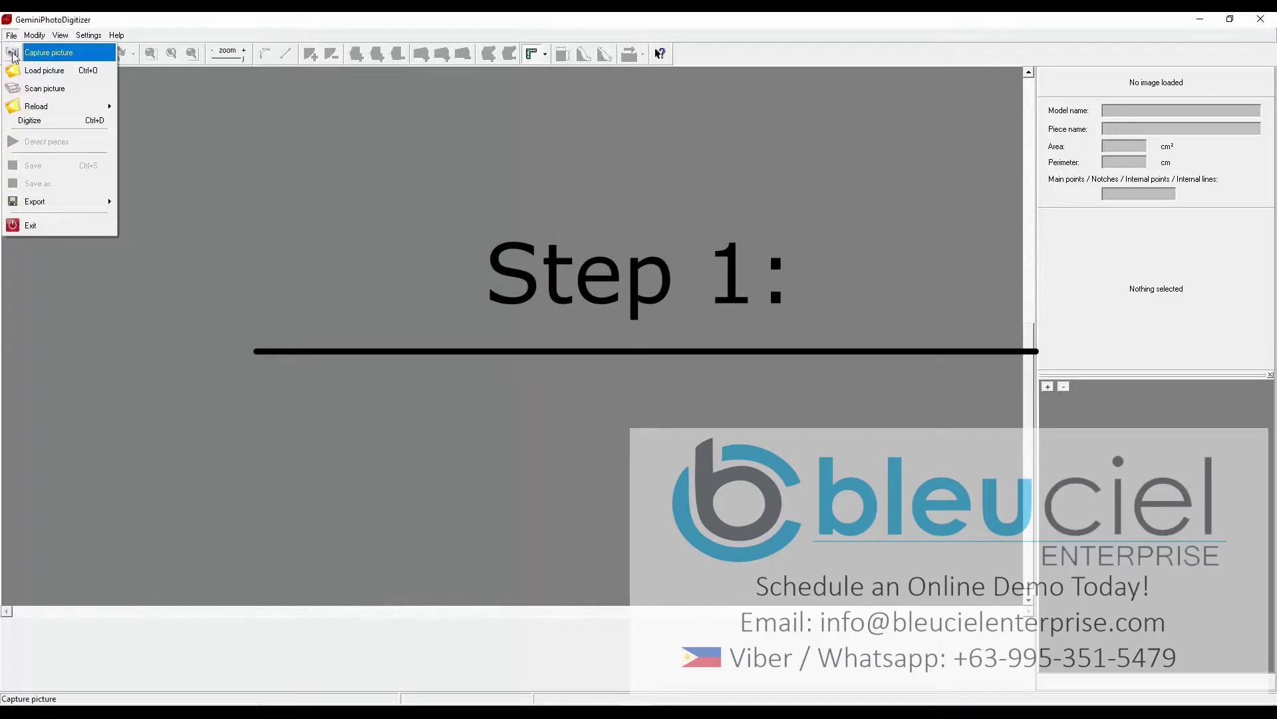
{"action": "left_click", "coordinate": [37, 75]}
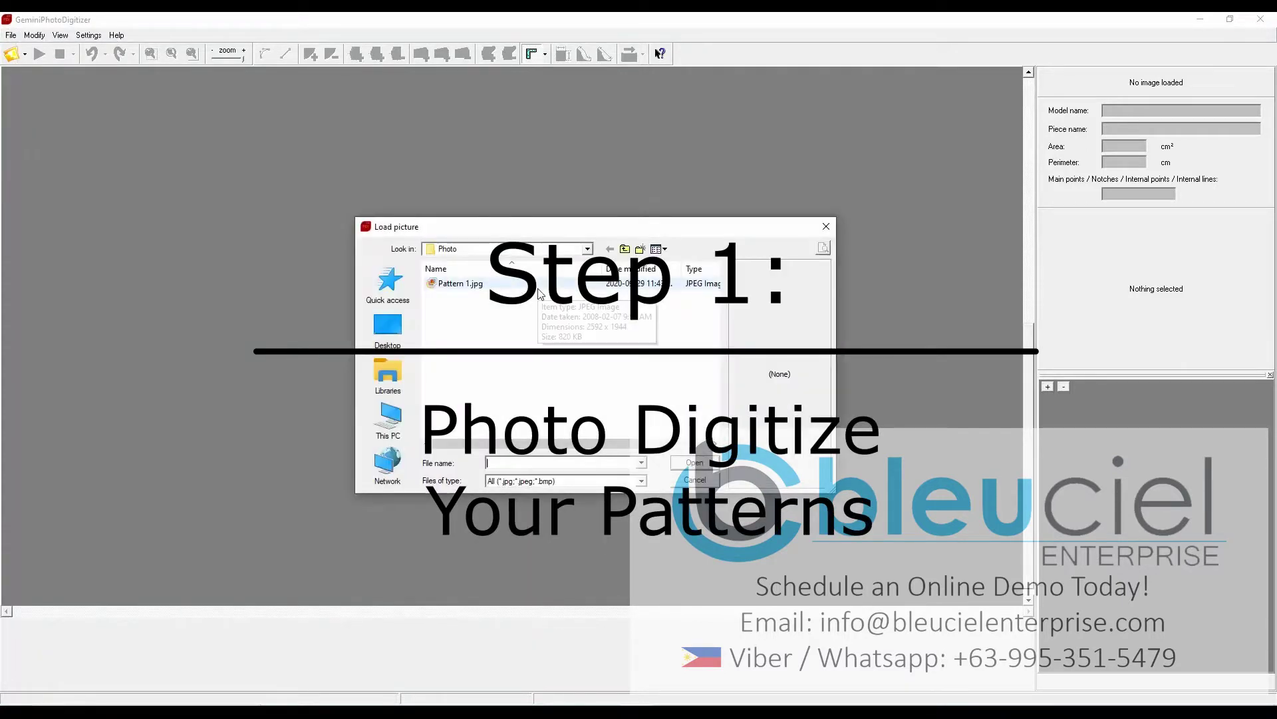
{"action": "left_click", "coordinate": [537, 287]}
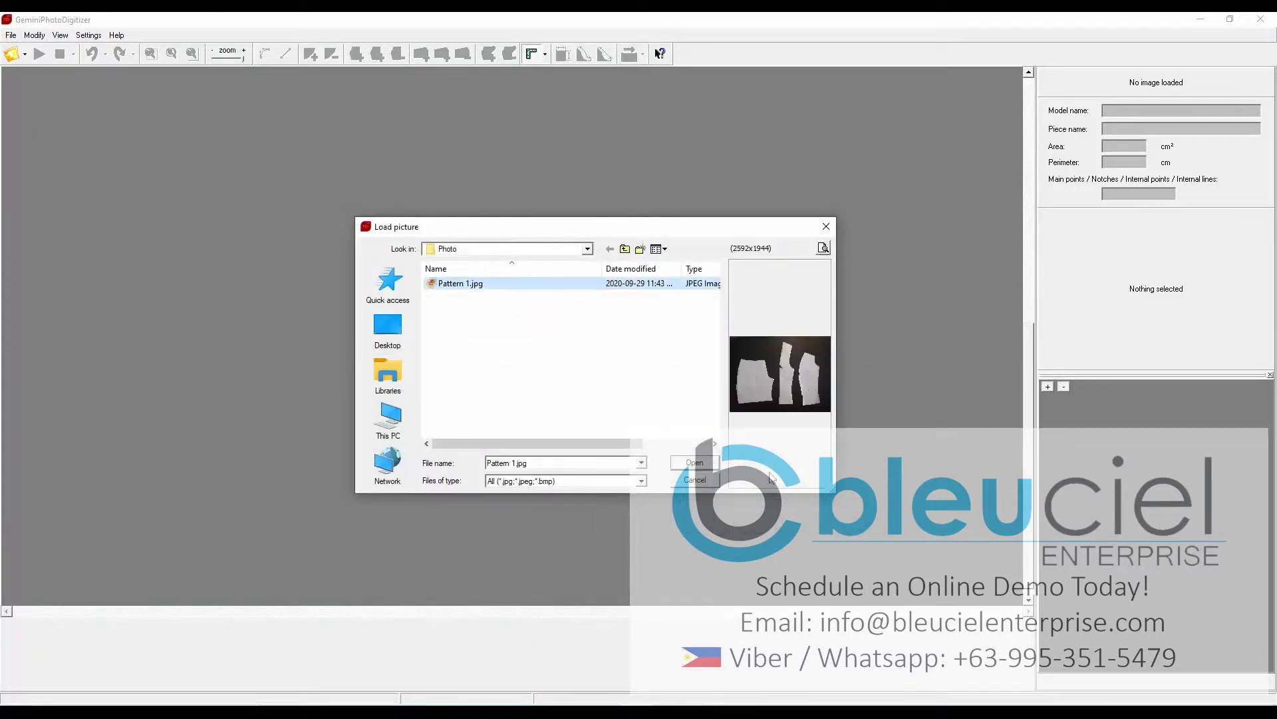
{"action": "left_click", "coordinate": [824, 248]}
{"action": "left_click", "coordinate": [1110, 100]}
Step: Load the photo onto the canvas and start detecting its pattern pieces
{"action": "left_click", "coordinate": [703, 467]}
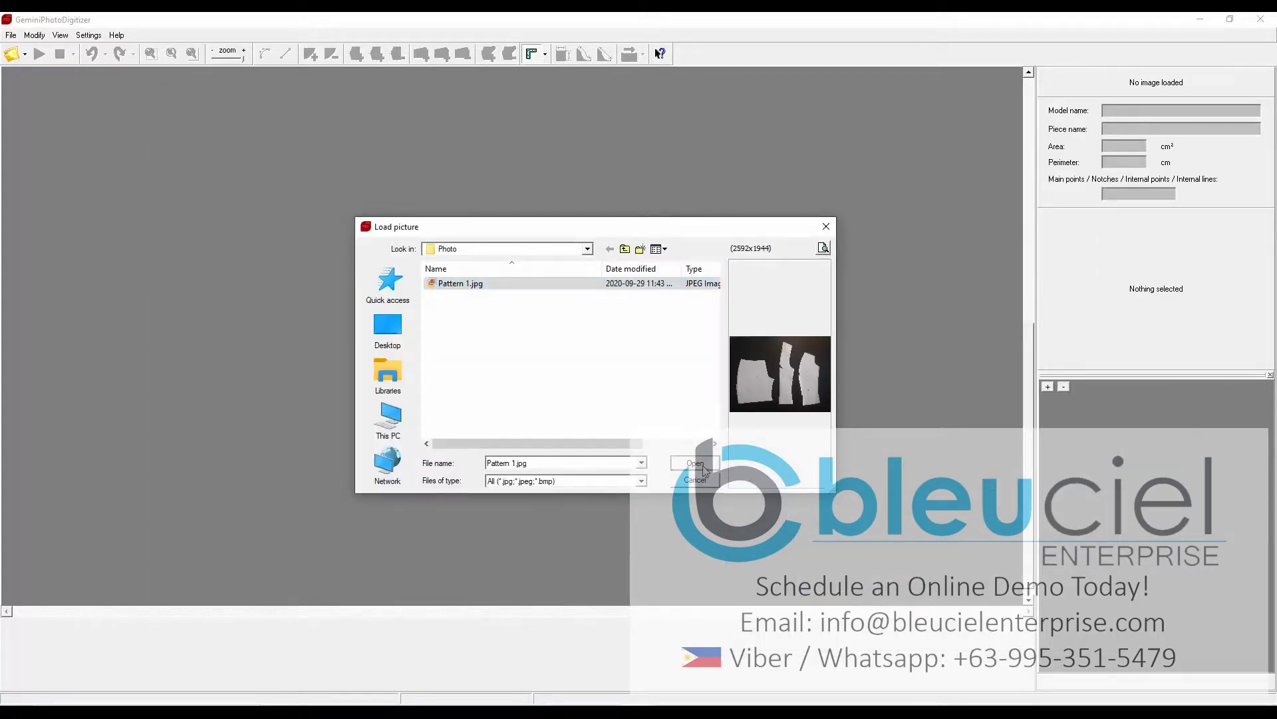
{"action": "mouse_move", "coordinate": [1034, 202]}
{"action": "left_mouse_down"}
{"action": "mouse_move", "coordinate": [1043, 325]}
{"action": "mouse_move", "coordinate": [1034, 216]}
{"action": "left_mouse_up"}
{"action": "left_click", "coordinate": [39, 56]}
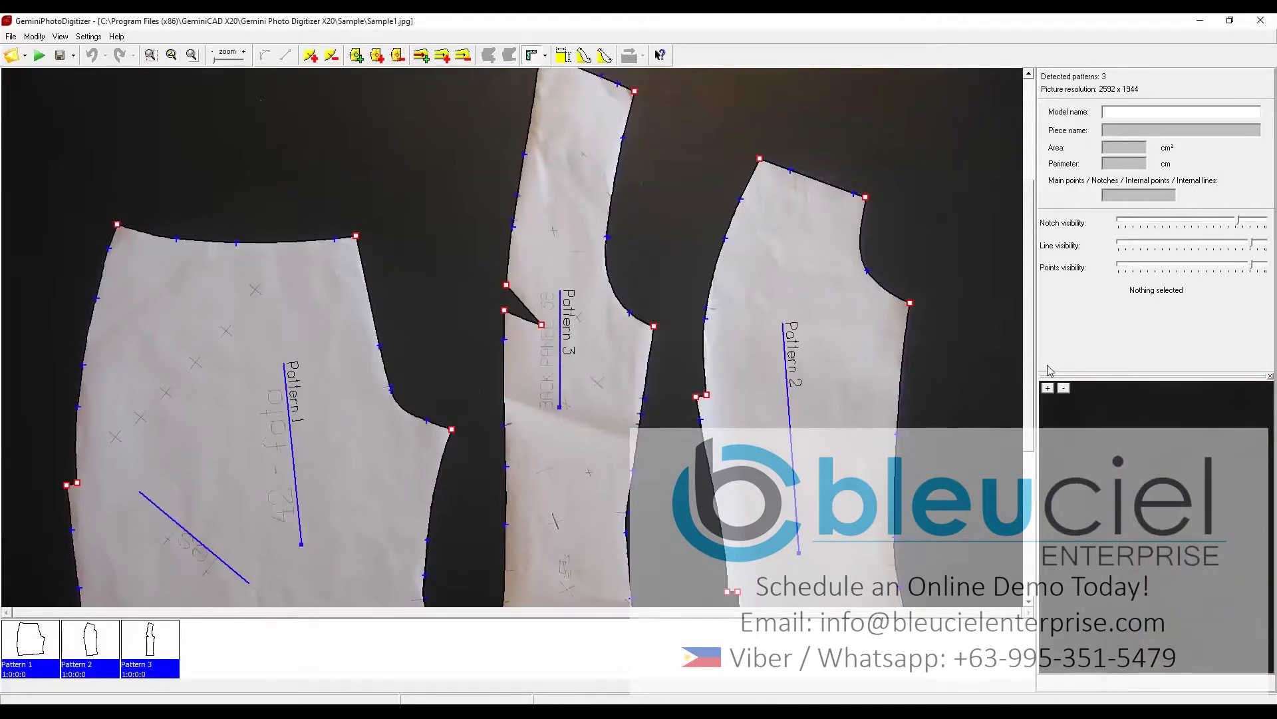
Step: Once the three pieces are detected, review the details of Pattern 2 and Pattern 3
{"action": "left_click_drag", "start_coordinate": [1037, 346], "coordinate": [1039, 402]}
{"action": "left_click", "coordinate": [85, 644]}
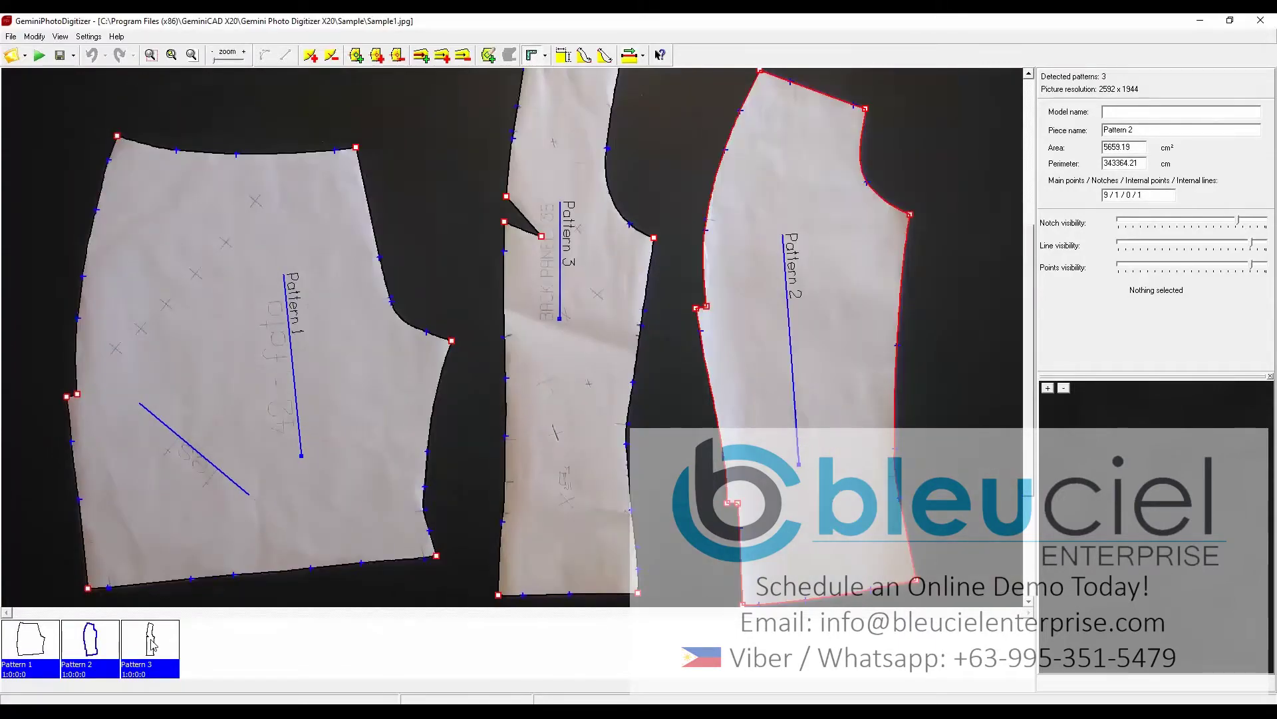
{"action": "left_click", "coordinate": [151, 644]}
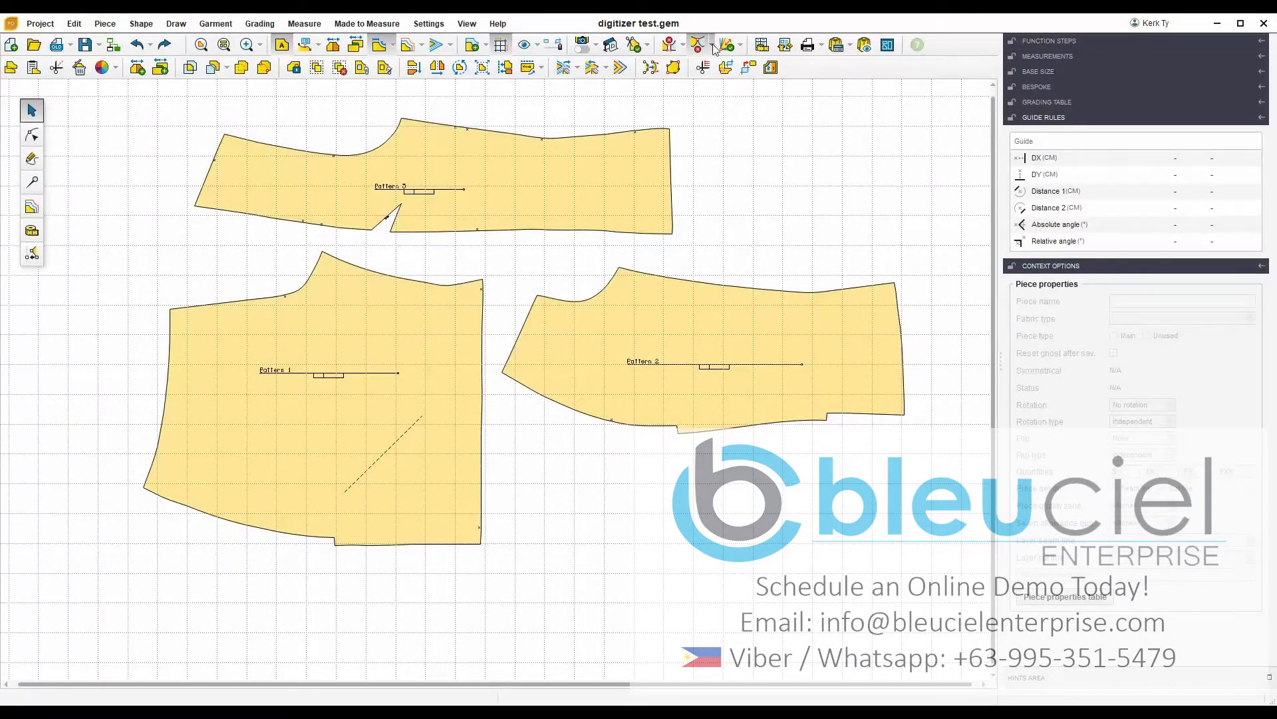
{"action": "left_click", "coordinate": [582, 45]}
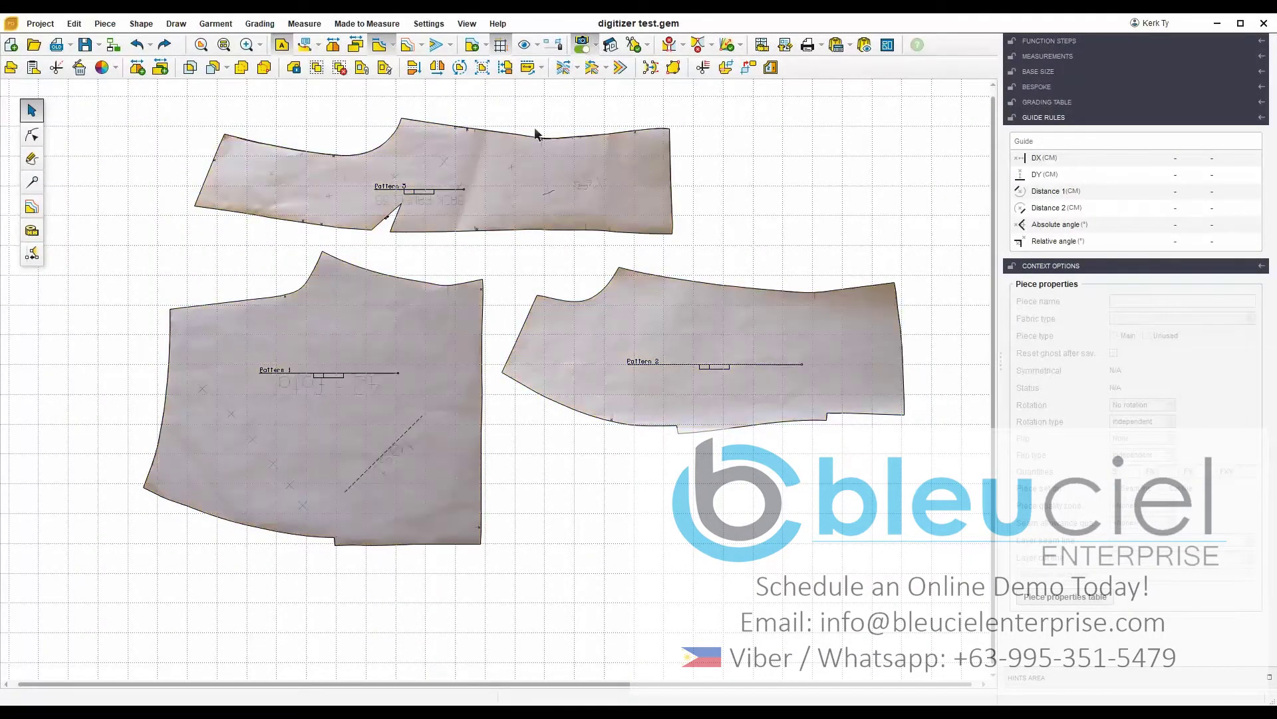
{"action": "left_click", "coordinate": [514, 165]}
{"action": "left_click_drag", "start_coordinate": [513, 166], "coordinate": [539, 174]}
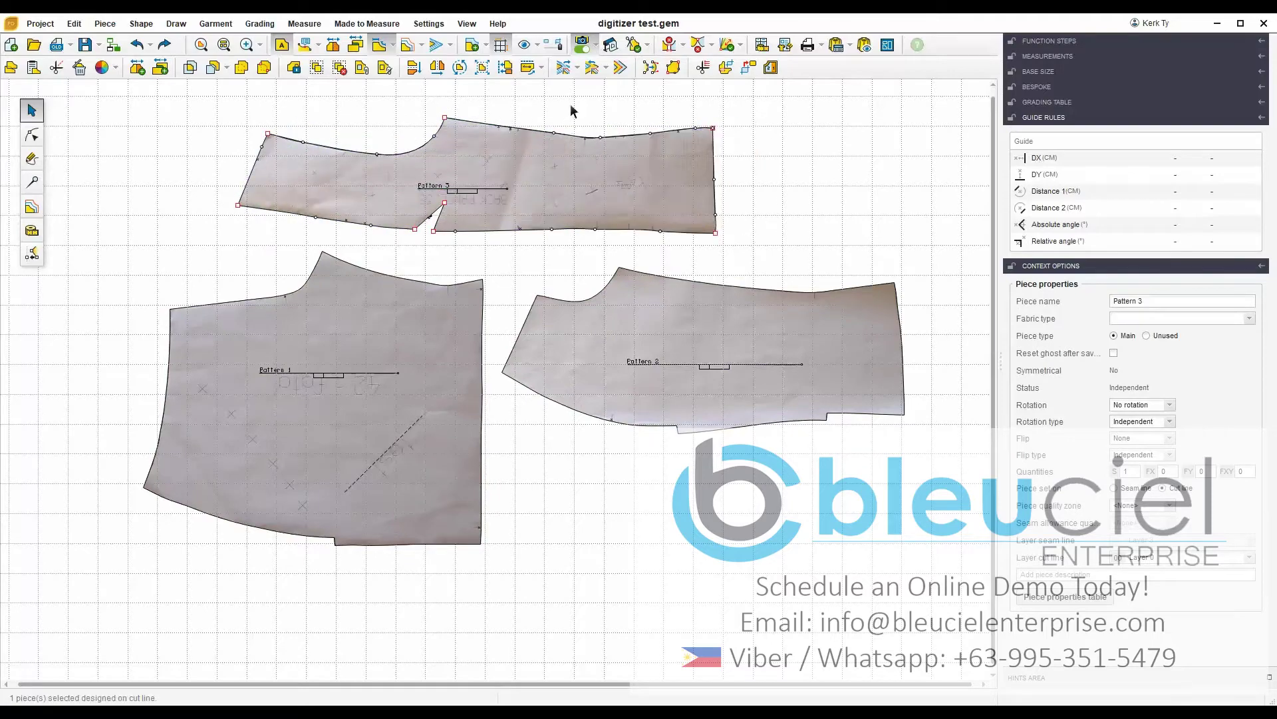
{"action": "left_click", "coordinate": [582, 44]}
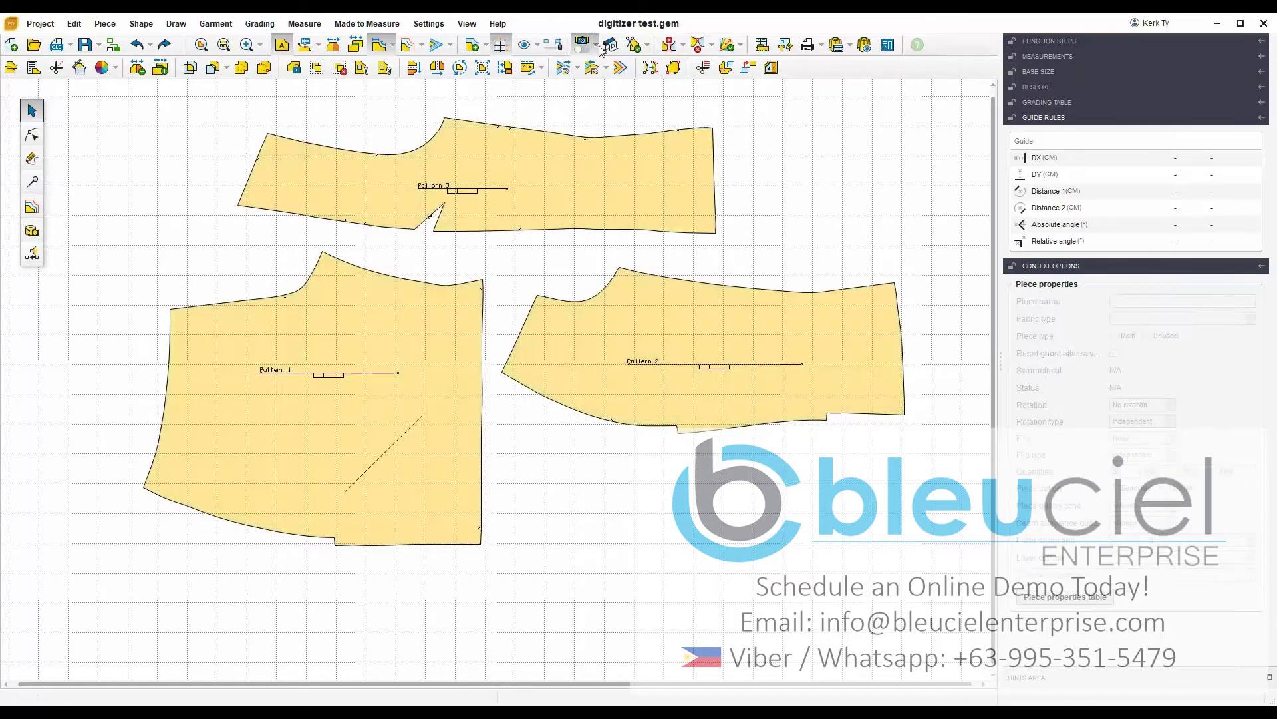
{"action": "left_click", "coordinate": [595, 45]}
{"action": "left_click", "coordinate": [719, 152]}
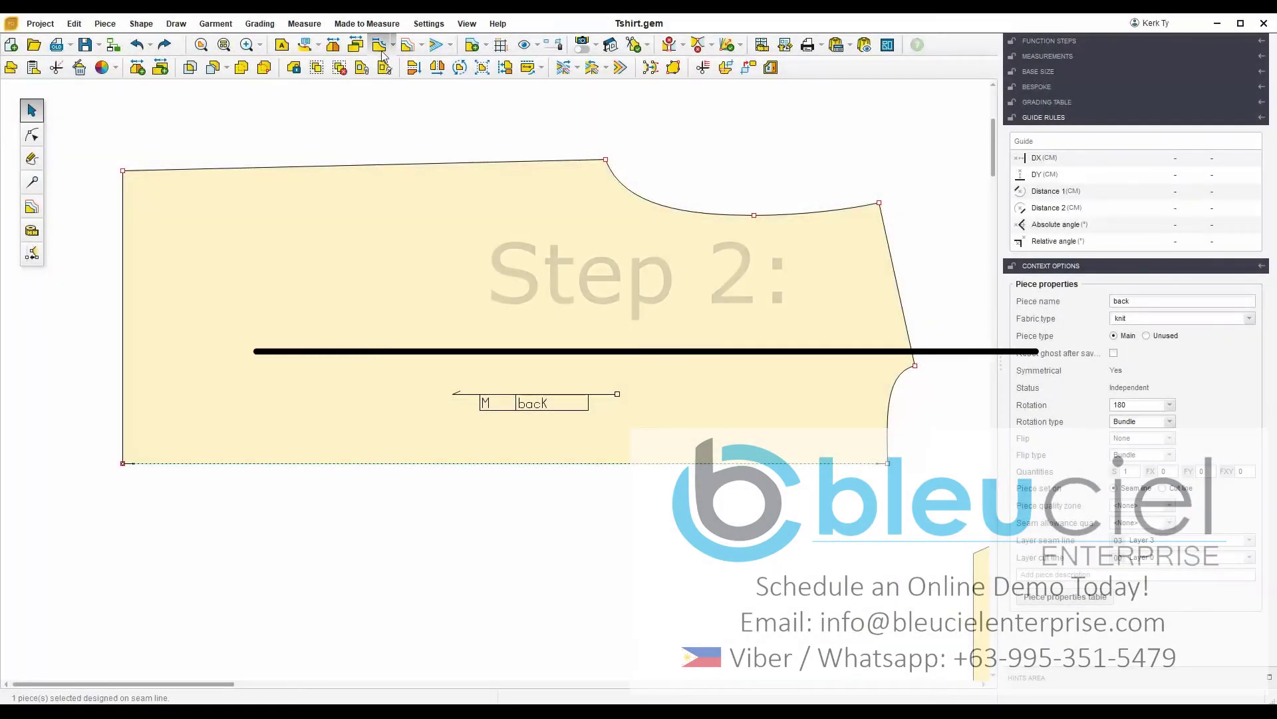
Step: Show the back piece's edge lengths and display its mirrored symmetrical half
{"action": "left_click", "coordinate": [380, 44]}
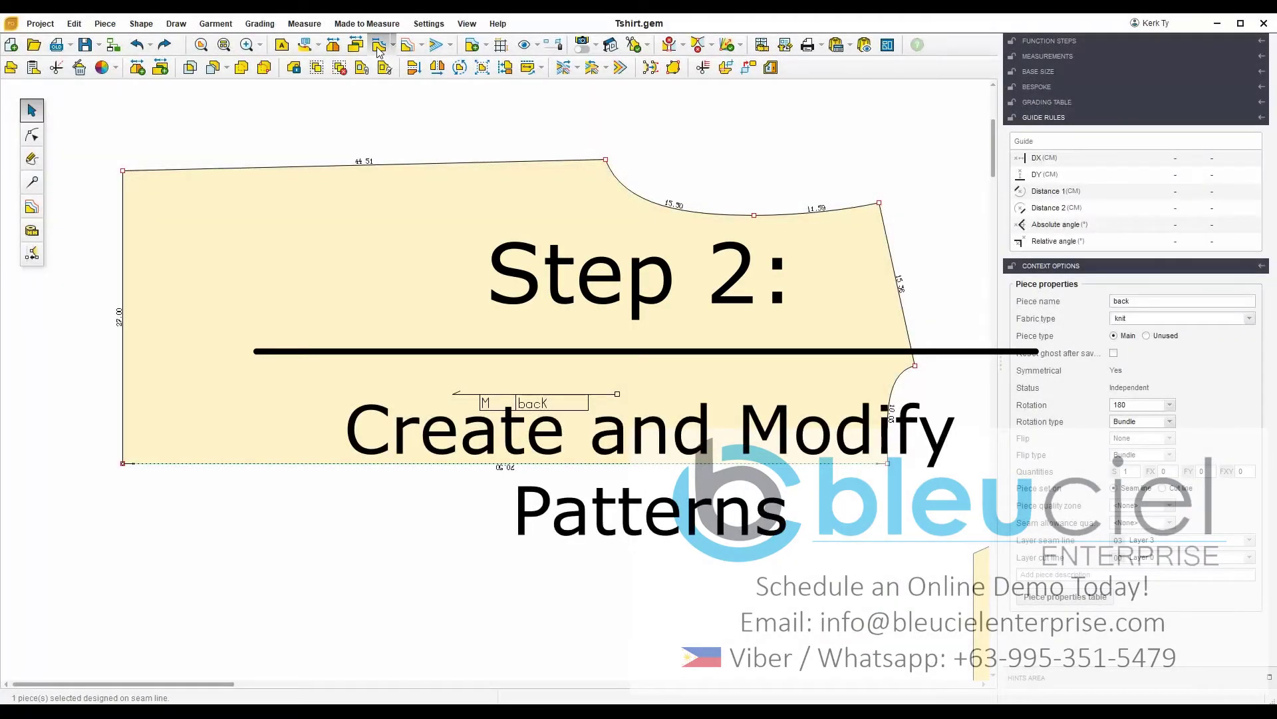
{"action": "left_click", "coordinate": [336, 48]}
{"action": "scroll", "coordinate": [864, 422], "scroll_direction": "down", "scroll_amount": 3}
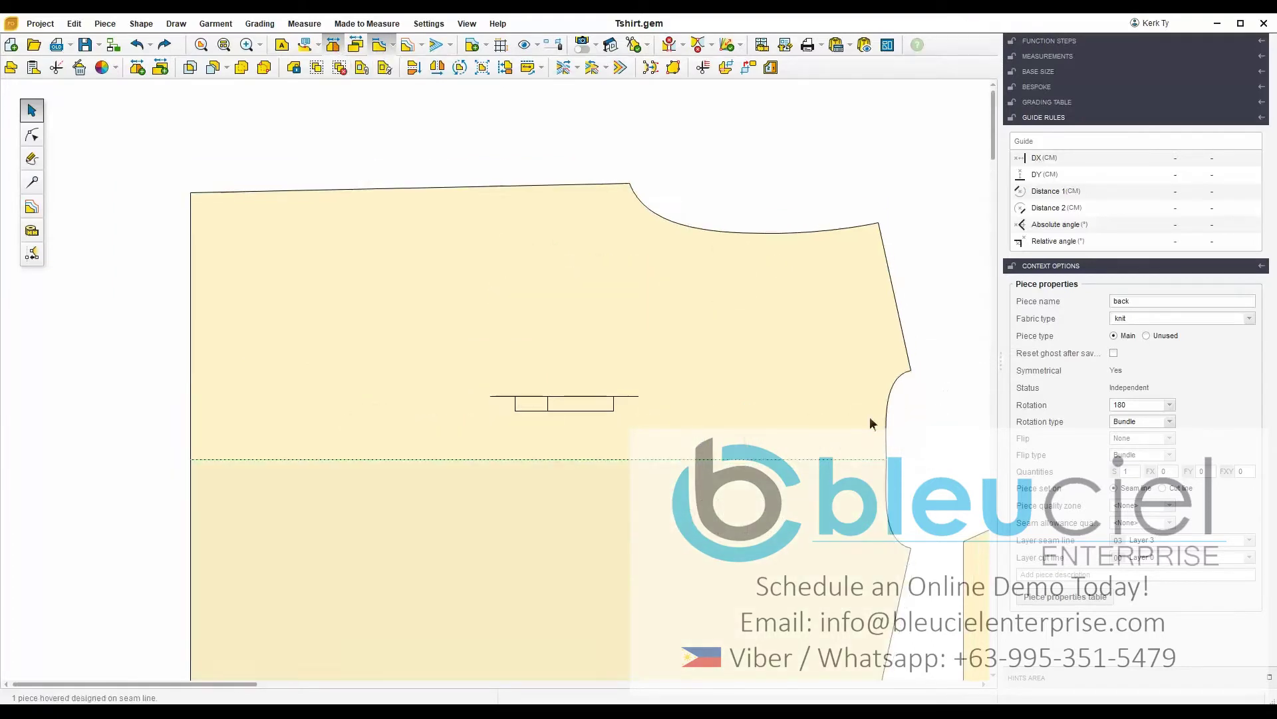
{"action": "scroll", "coordinate": [858, 431], "scroll_direction": "up", "scroll_amount": 2}
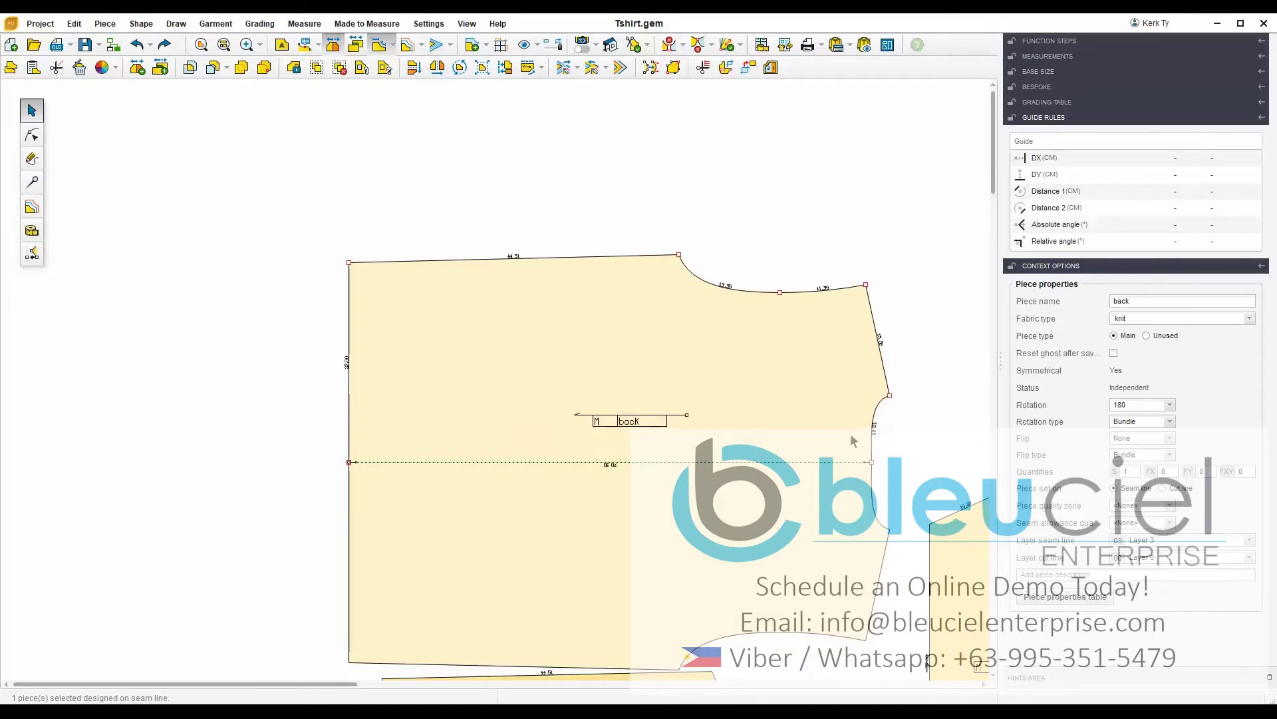
Step: Hide the mirrored half and reshape the neckline curve from its top point
{"action": "left_click", "coordinate": [333, 48]}
{"action": "left_click", "coordinate": [599, 165]}
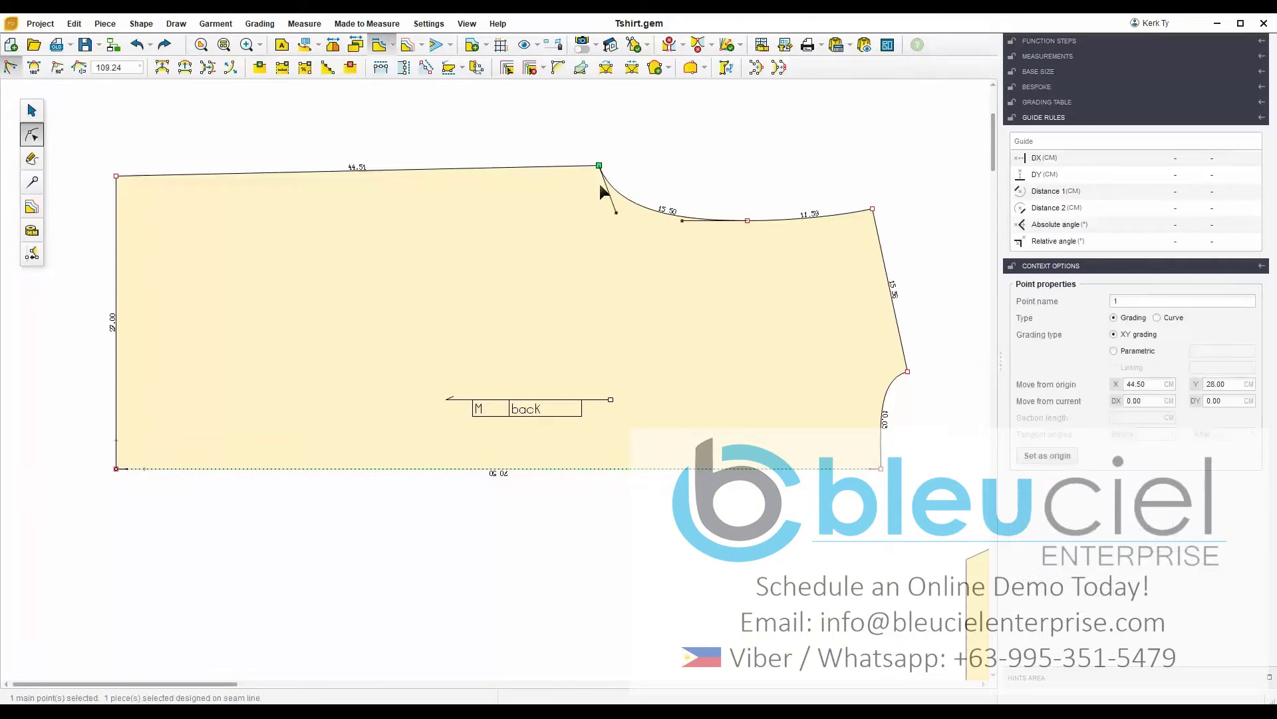
{"action": "mouse_move", "coordinate": [616, 212]}
{"action": "left_mouse_down"}
{"action": "mouse_move", "coordinate": [599, 240]}
{"action": "mouse_move", "coordinate": [619, 220]}
{"action": "left_mouse_up"}
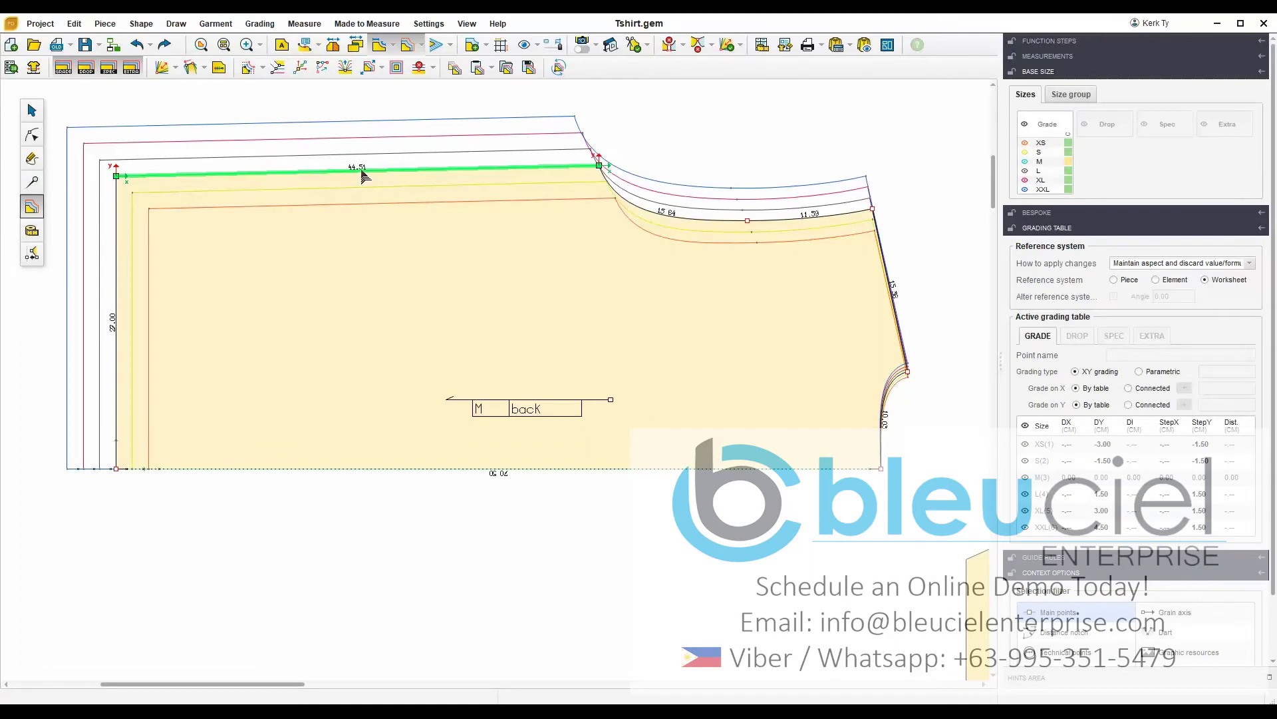
Step: Grade the back piece's top edge length in 0.75 cm steps from XS to XXL
{"action": "left_click", "coordinate": [363, 174]}
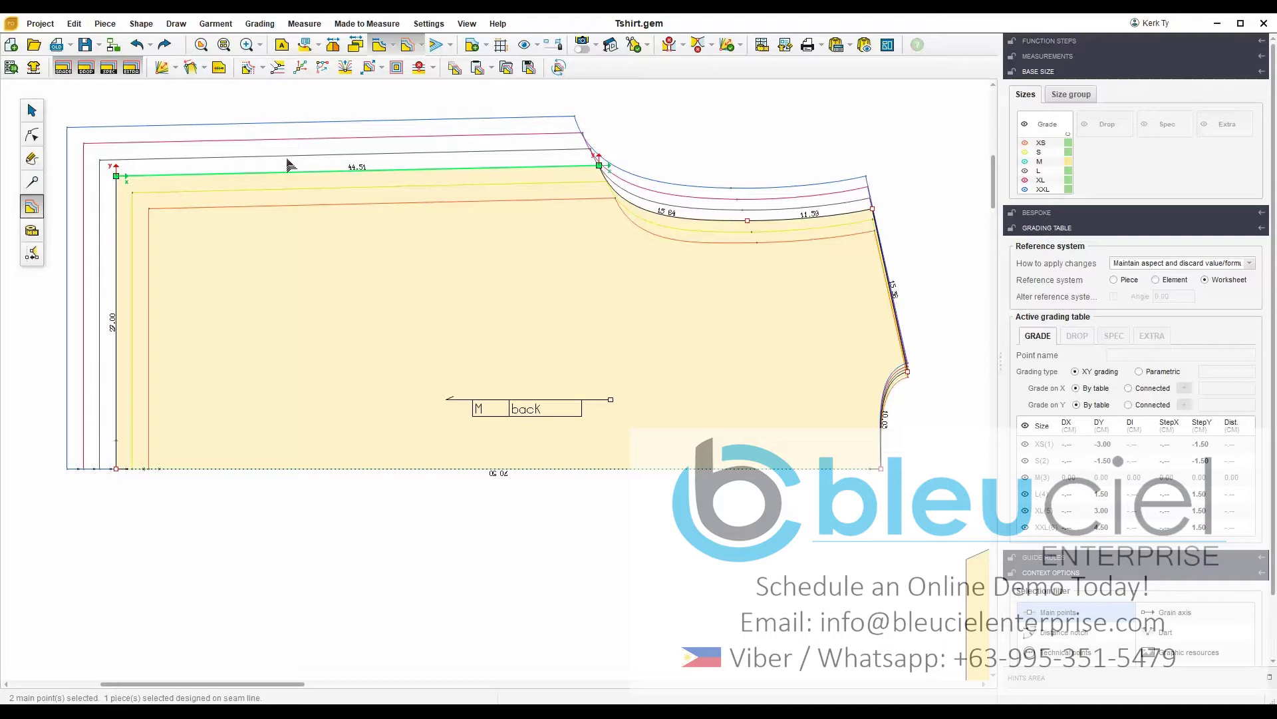
{"action": "left_click", "coordinate": [248, 67]}
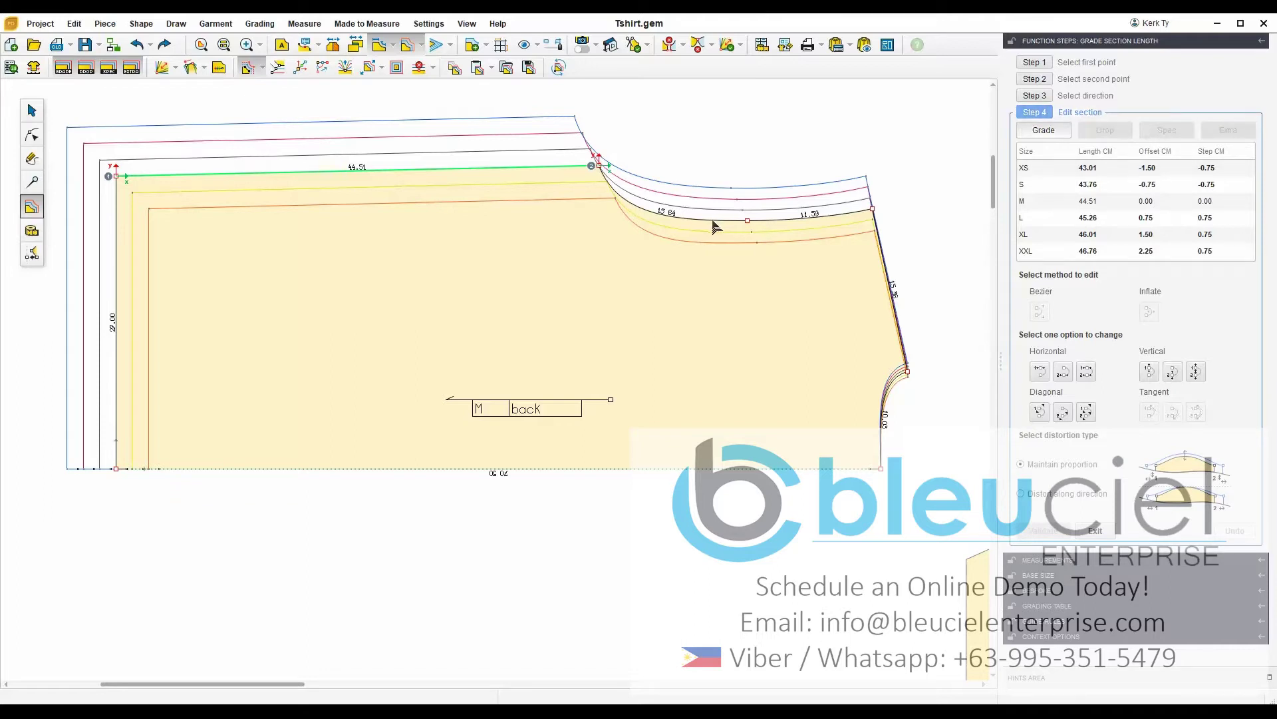
{"action": "key", "text": "F4"}
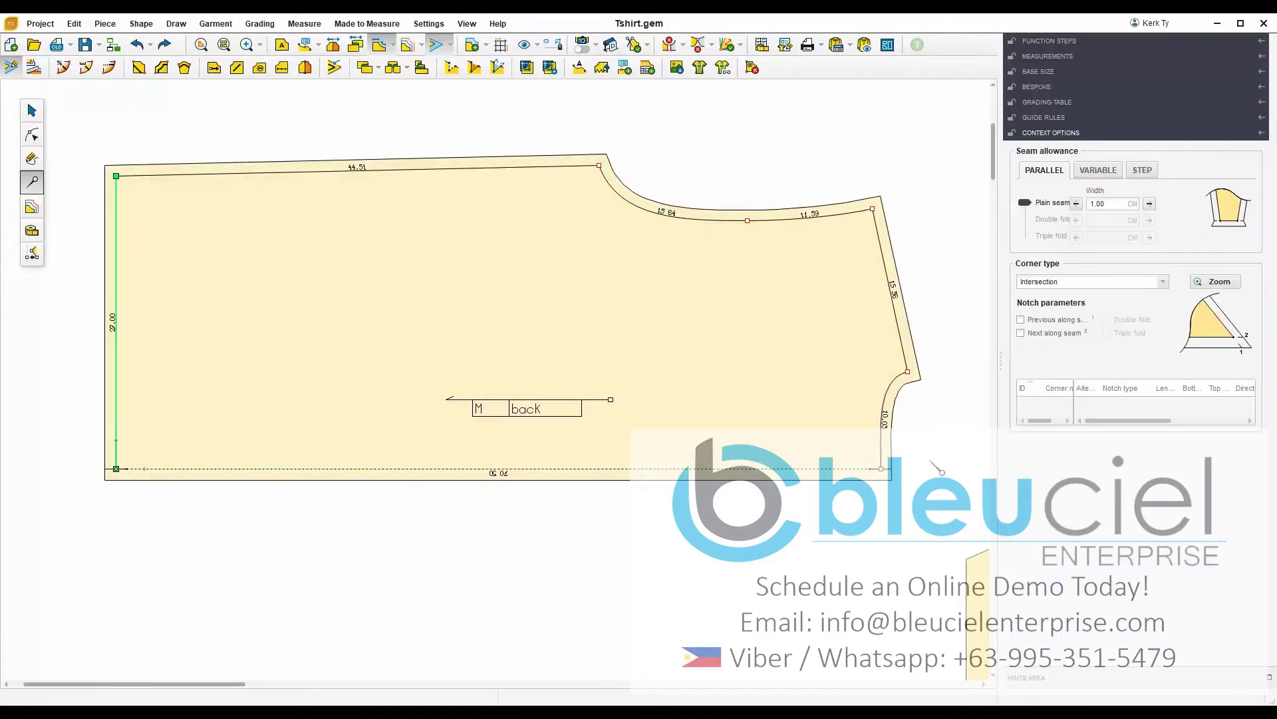
Step: Set the plain seam allowance width on the left edge to 2.00 cm
{"action": "left_click", "coordinate": [1119, 205]}
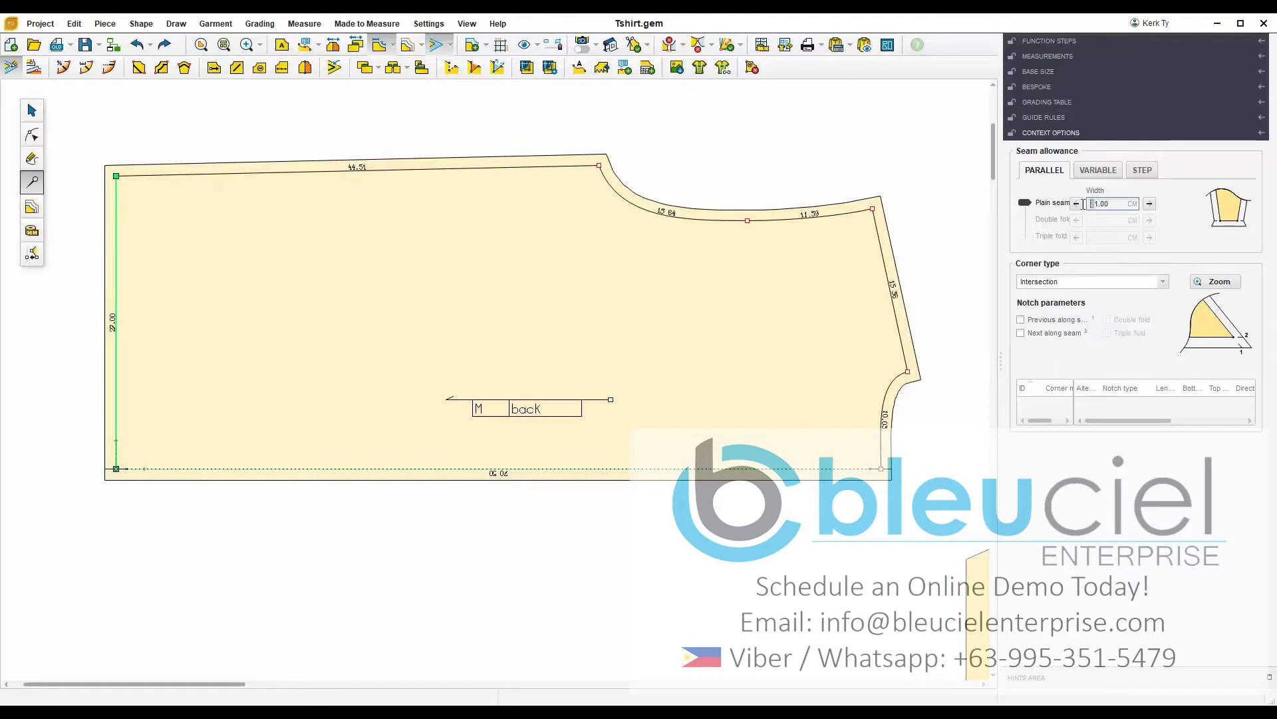
{"action": "type", "text": "2"}
{"action": "key", "text": "Return"}
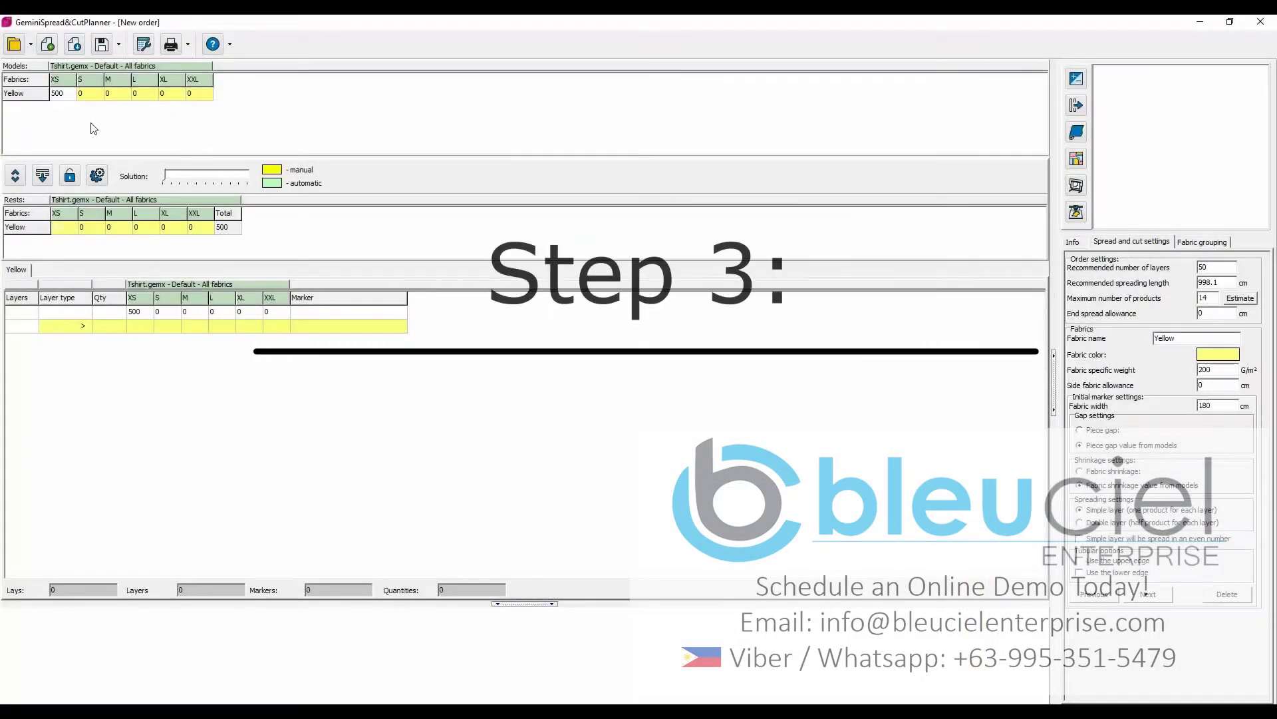
Step: Enter Yellow quantities S 1200, M 1400, L 1800 and auto-generate the seven-lay cut plan
{"action": "left_click", "coordinate": [90, 93]}
{"action": "type", "text": "1200"}
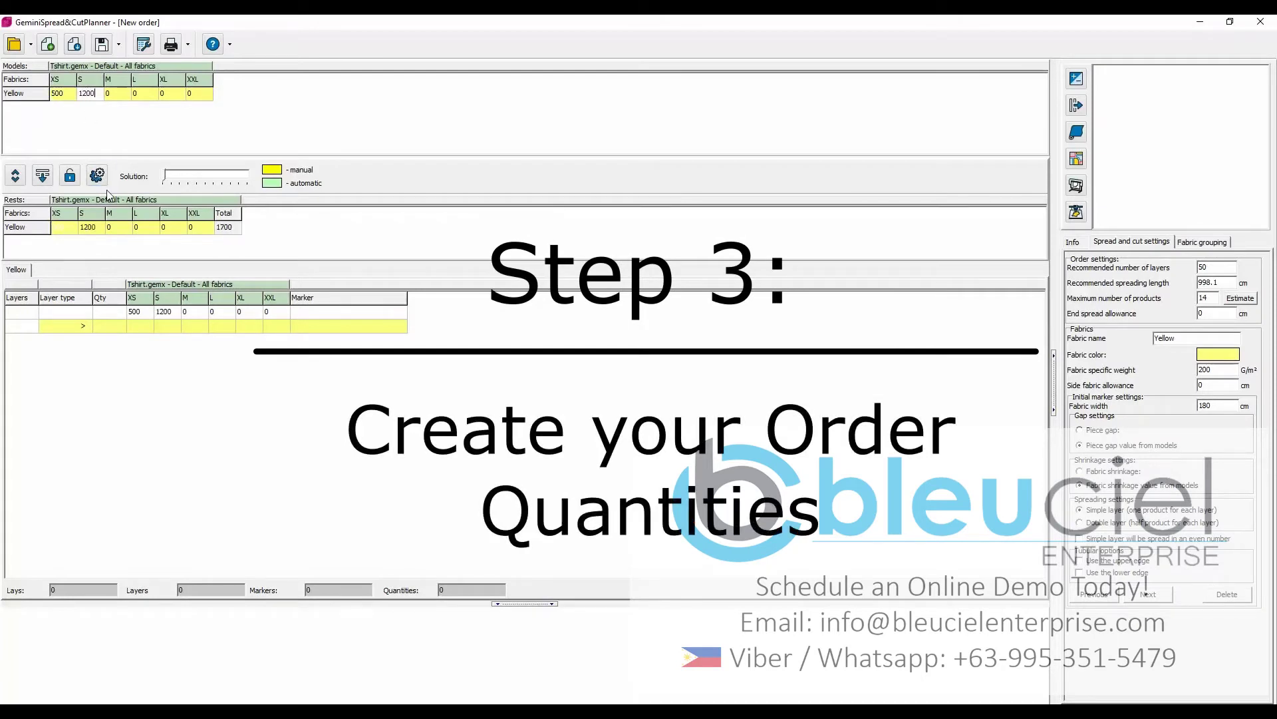
{"action": "left_click", "coordinate": [123, 95]}
{"action": "type", "text": "1400"}
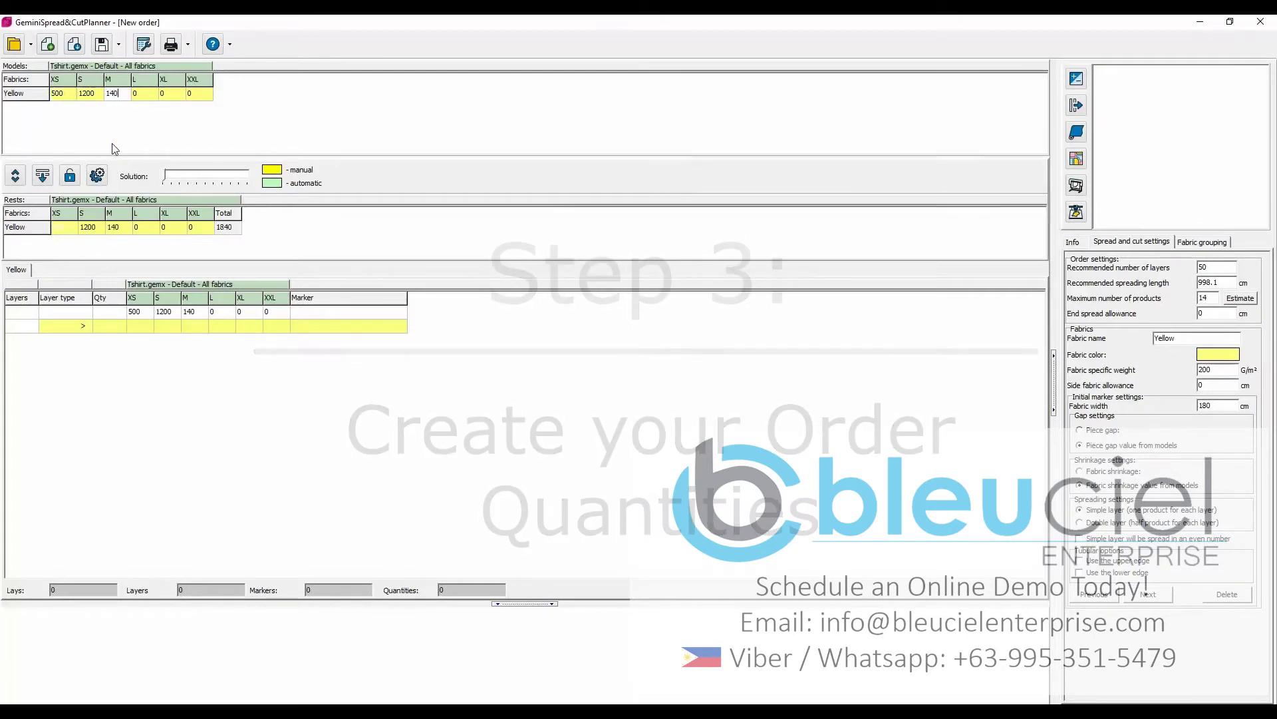
{"action": "left_click", "coordinate": [142, 99]}
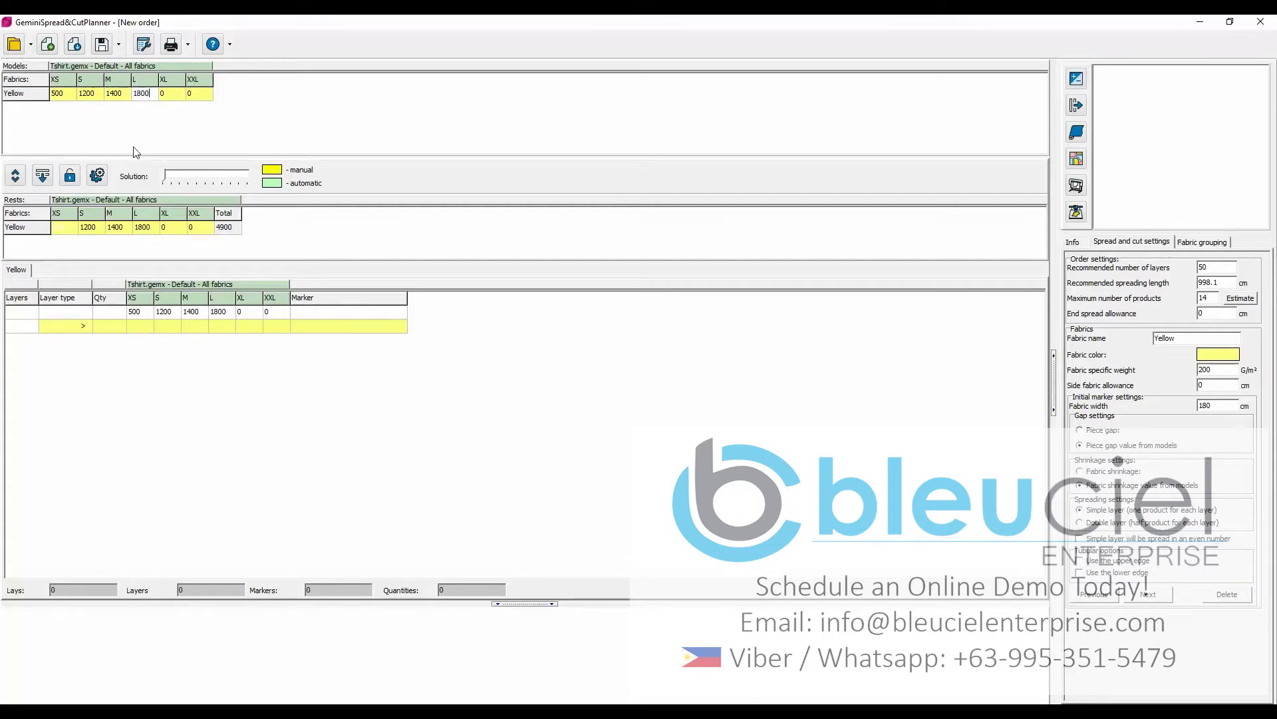
{"action": "left_click", "coordinate": [40, 177]}
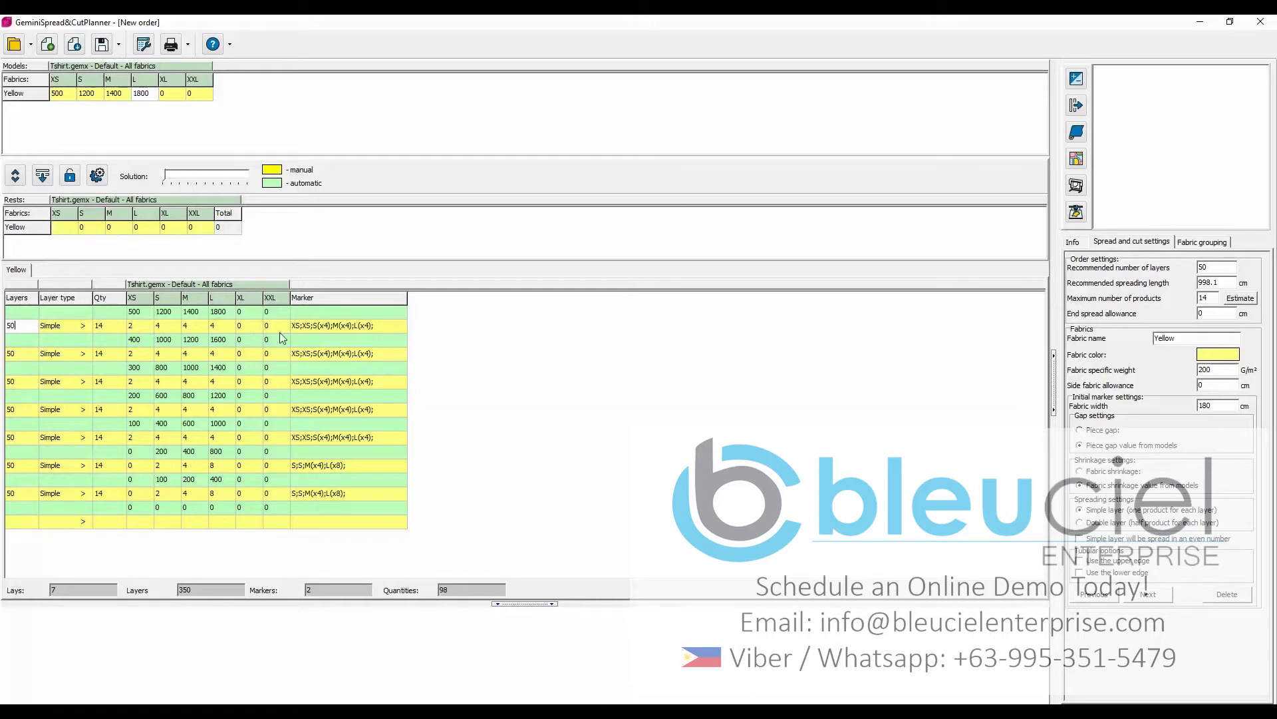
Step: List the two 180 cm markers, view the first, and send S(x2)-M(x4)-L(x8) to GeminiNestExpert
{"action": "left_click", "coordinate": [1077, 105]}
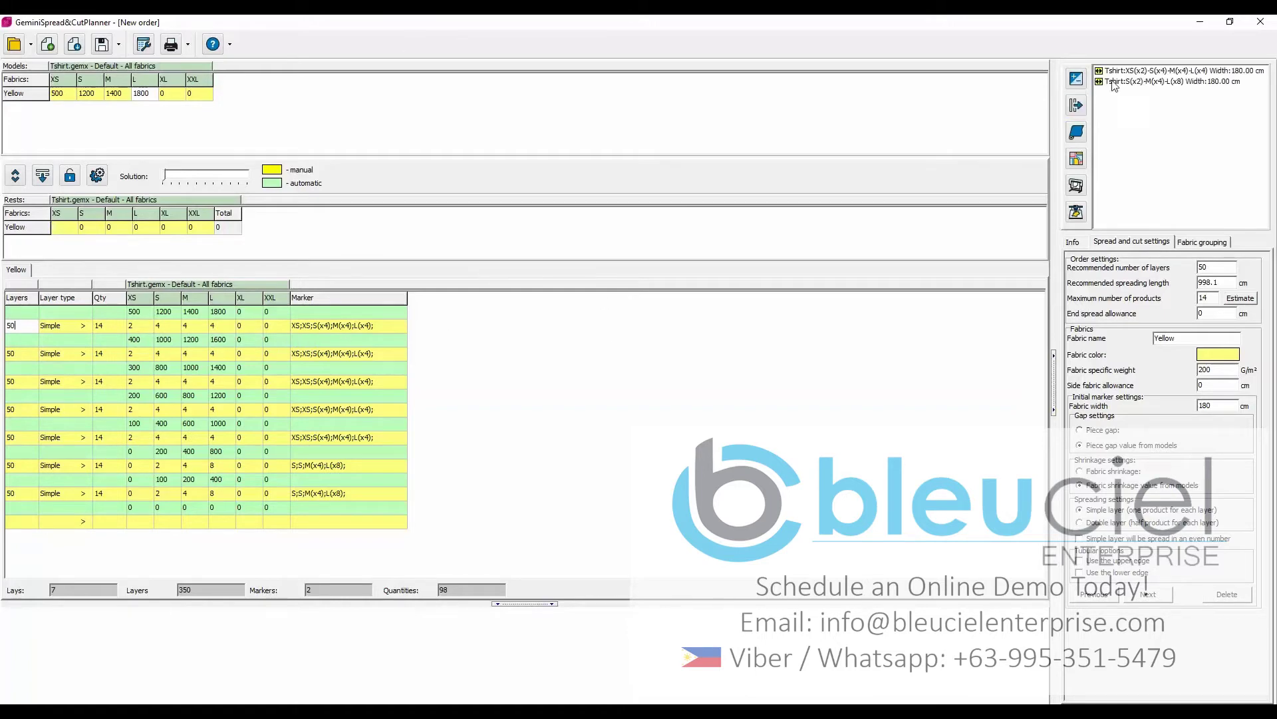
{"action": "left_click", "coordinate": [1129, 72]}
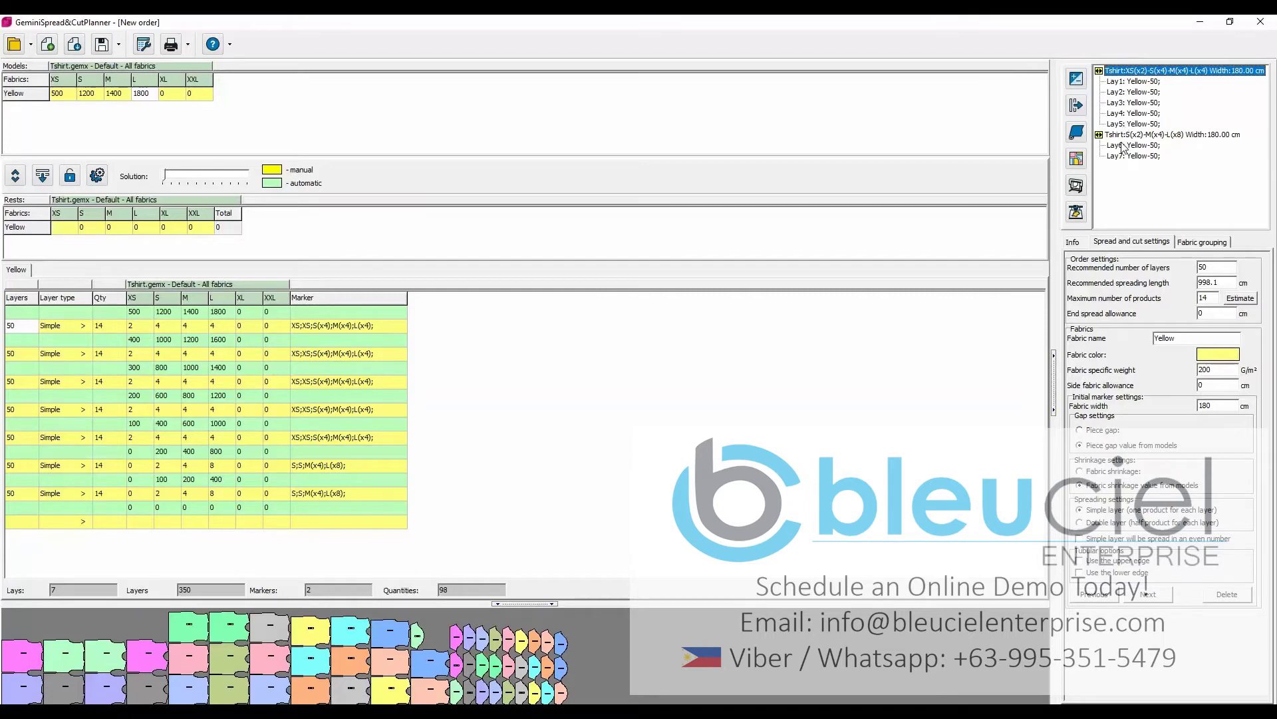
{"action": "left_click", "coordinate": [1165, 85]}
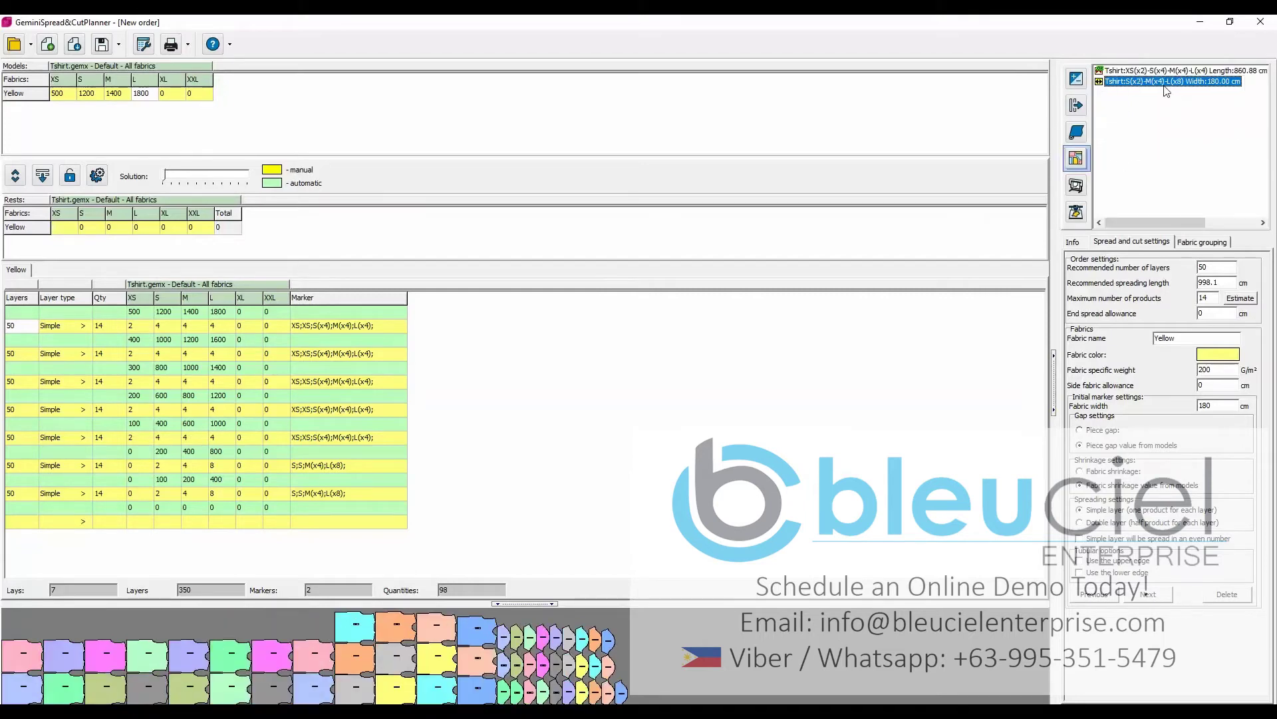
{"action": "left_click", "coordinate": [1077, 159]}
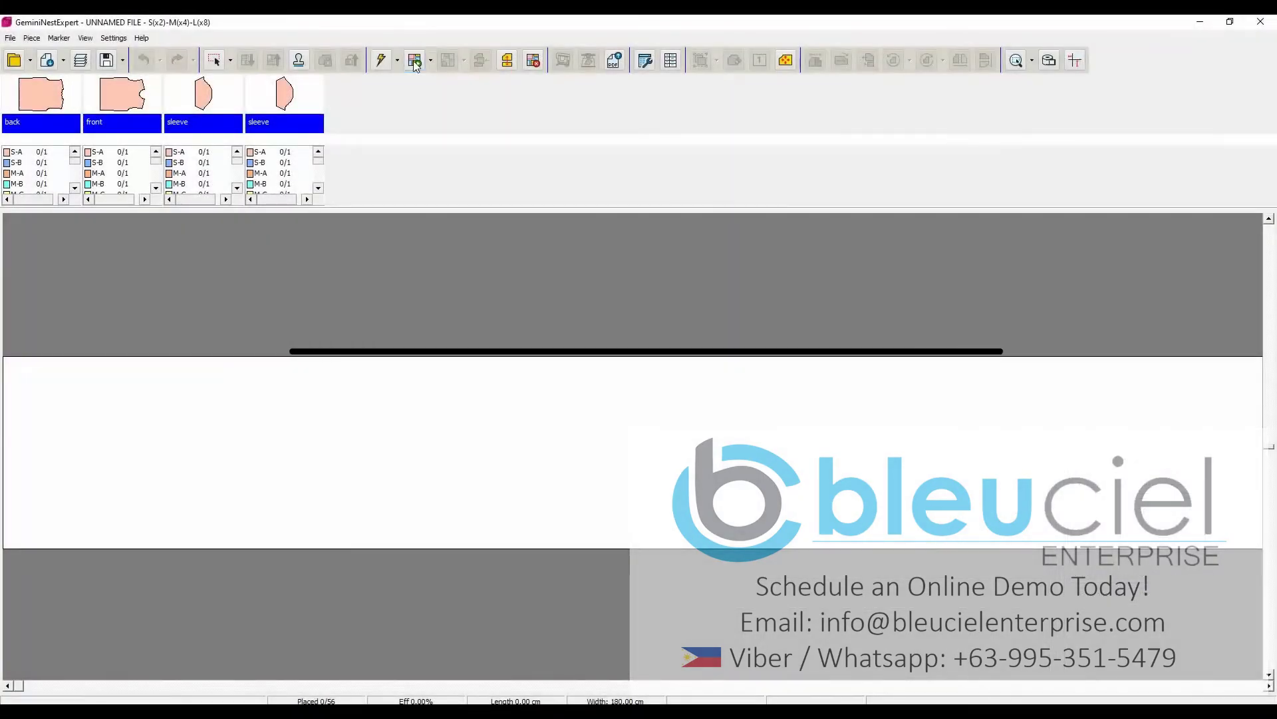
Step: Auto-nest all 56 marker pieces to 877.17 cm and save the nested marker
{"action": "left_click", "coordinate": [415, 59]}
{"action": "left_click", "coordinate": [579, 385]}
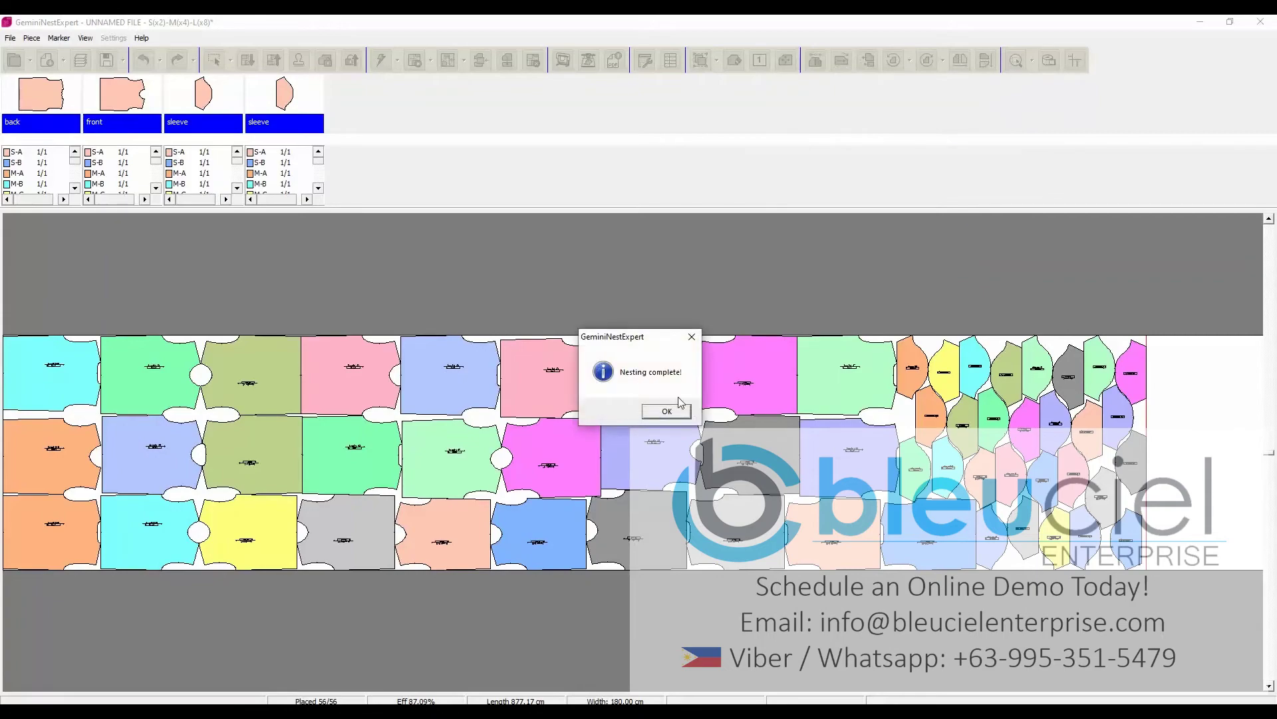
{"action": "left_click", "coordinate": [666, 411]}
{"action": "left_click", "coordinate": [591, 412]}
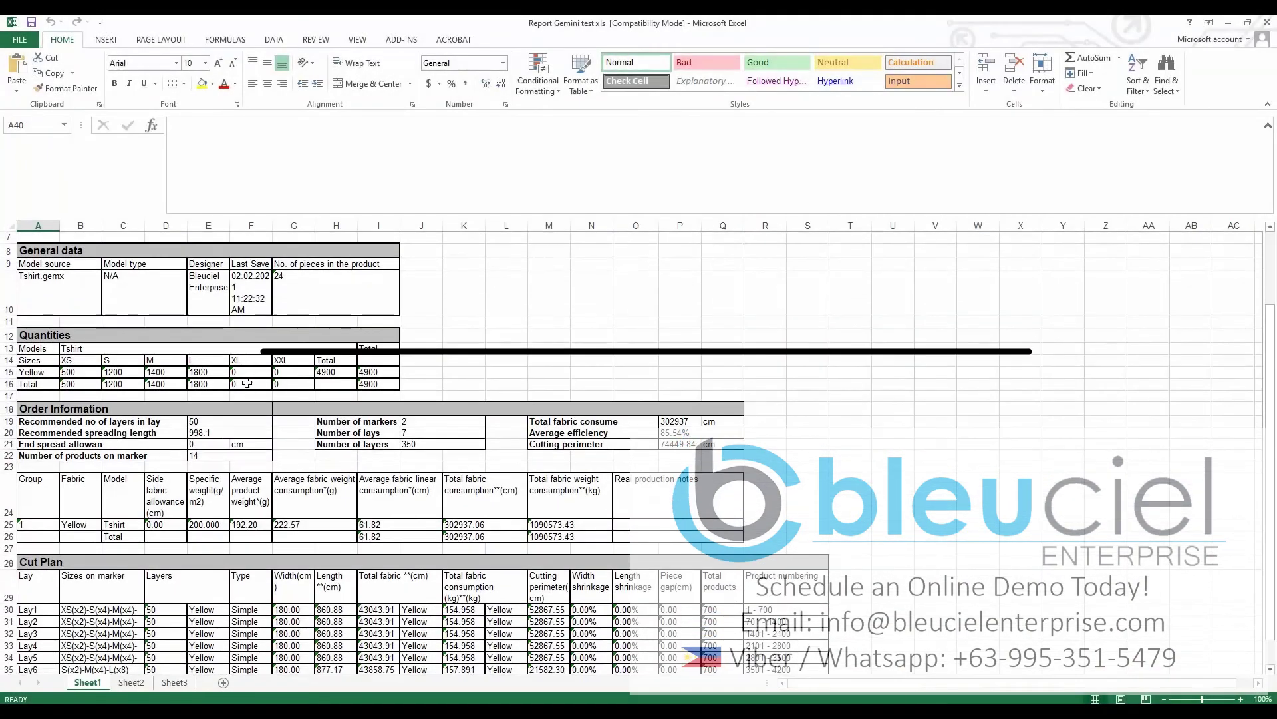
{"action": "scroll", "coordinate": [247, 384], "scroll_direction": "down", "scroll_amount": 4}
{"action": "scroll", "coordinate": [252, 382], "scroll_direction": "up", "scroll_amount": 5}
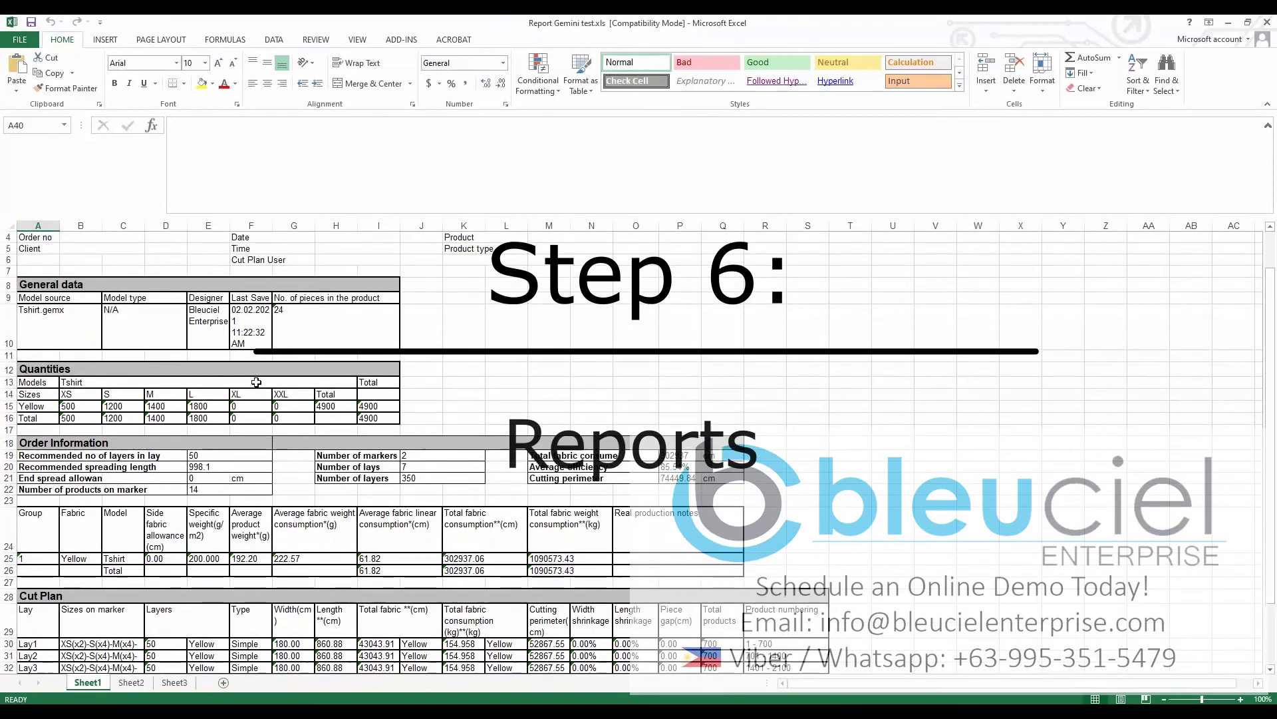
{"action": "scroll", "coordinate": [199, 360], "scroll_direction": "down", "scroll_amount": 2}
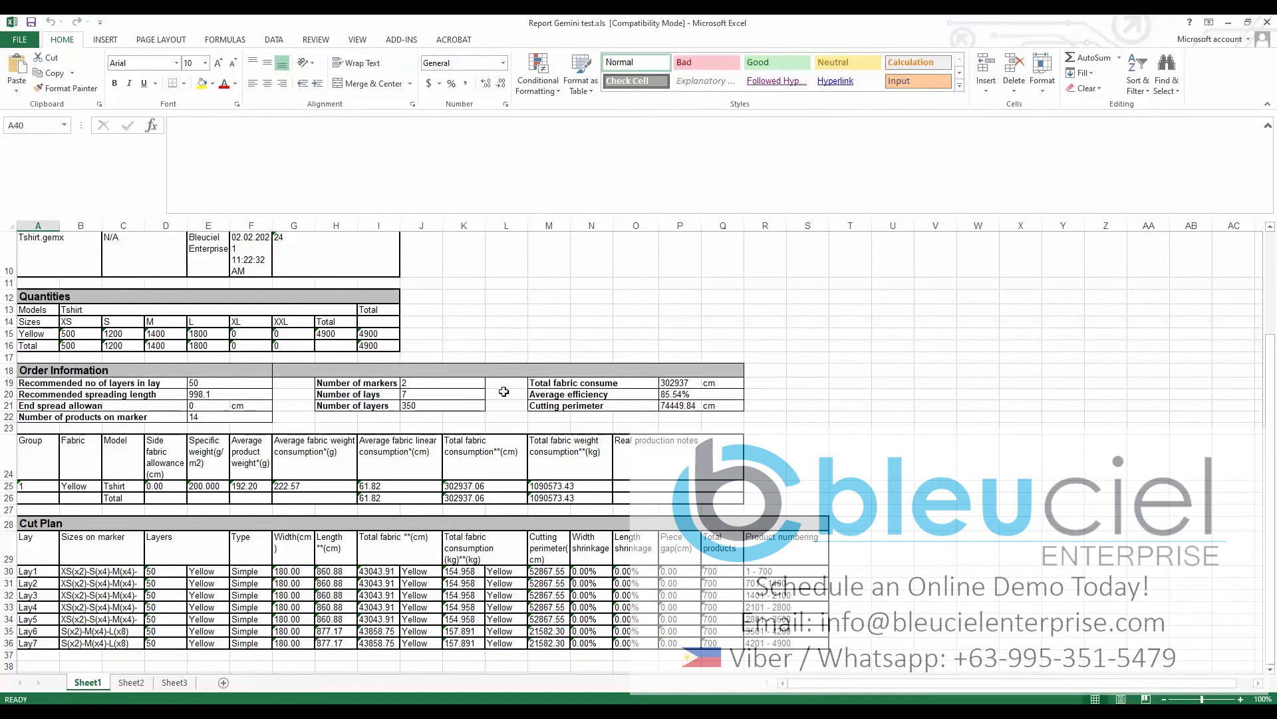
{"action": "scroll", "coordinate": [549, 409], "scroll_direction": "down", "scroll_amount": 2}
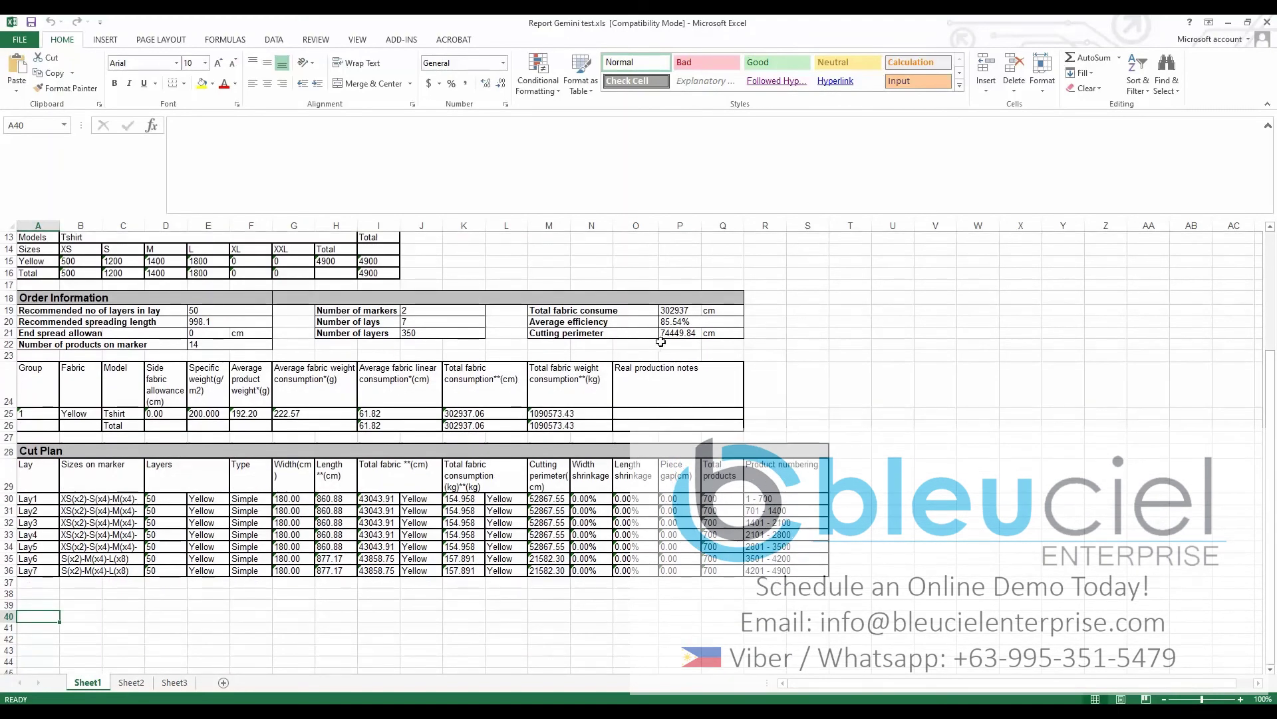